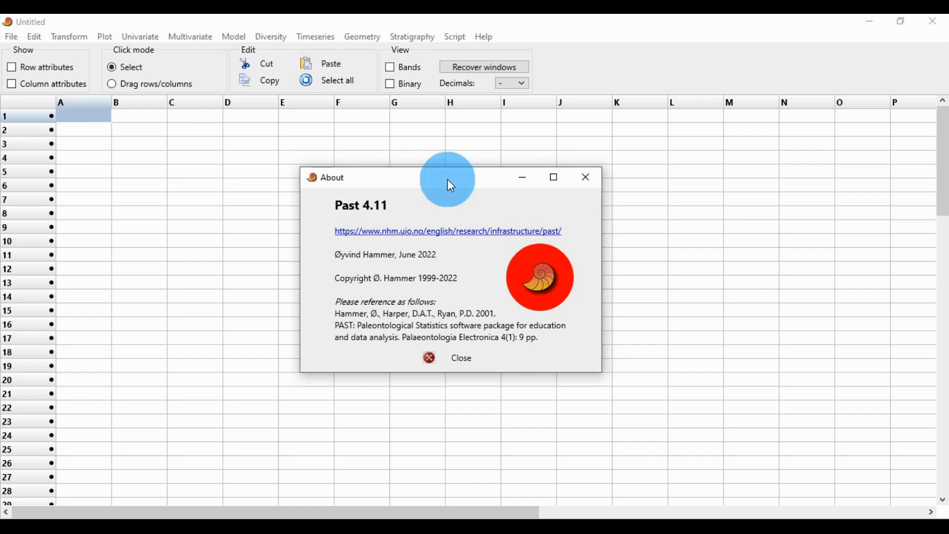
- Close the About dialog and glance over the Rearrange options
left_click_drag(448, 179, 435, 178)
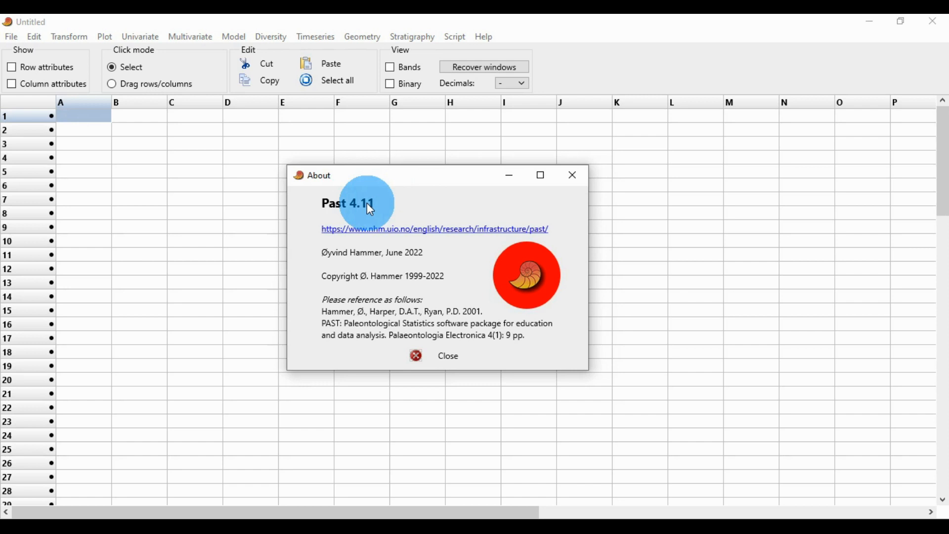
left_click(571, 183)
left_click(36, 36)
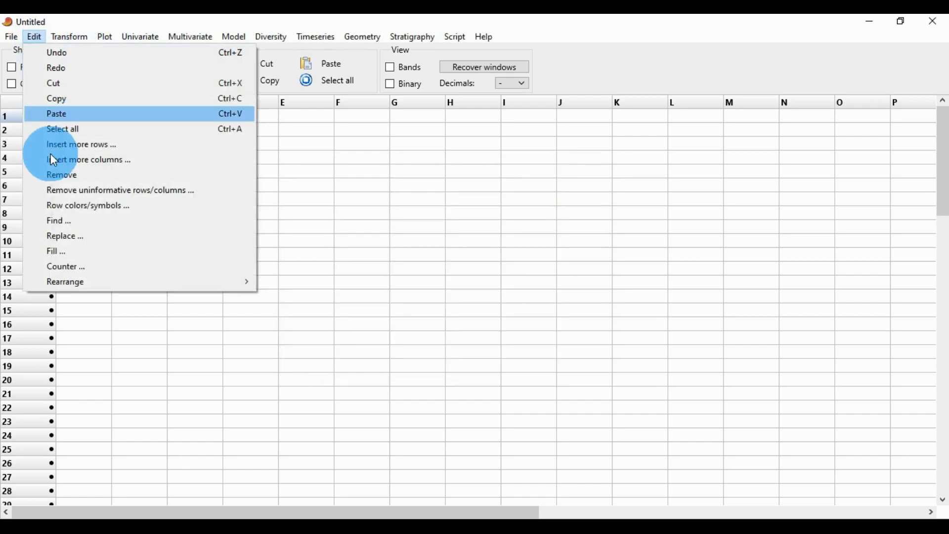
mouse_move(108, 283)
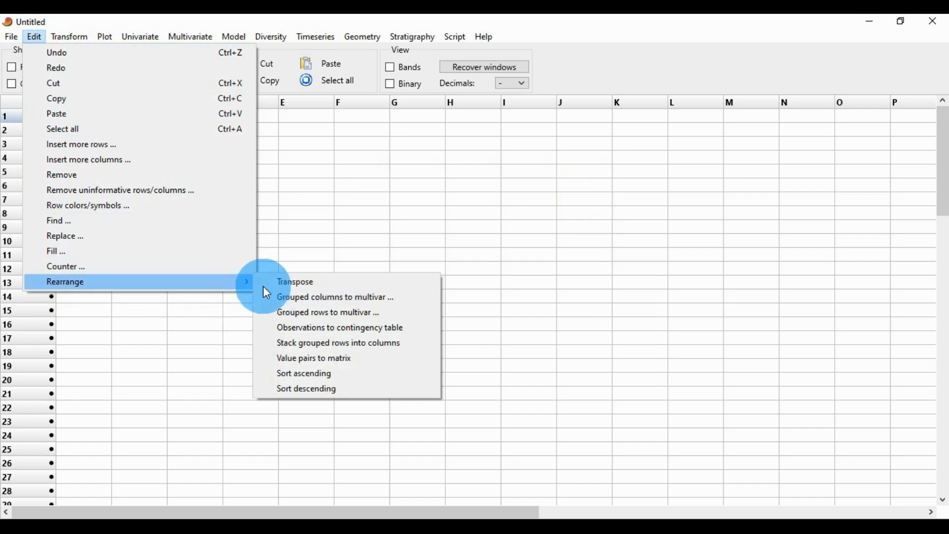
left_click(351, 215)
- Open the data file PAST Graph.dat from the PAST Graph in Bio Stats folder
left_click(13, 39)
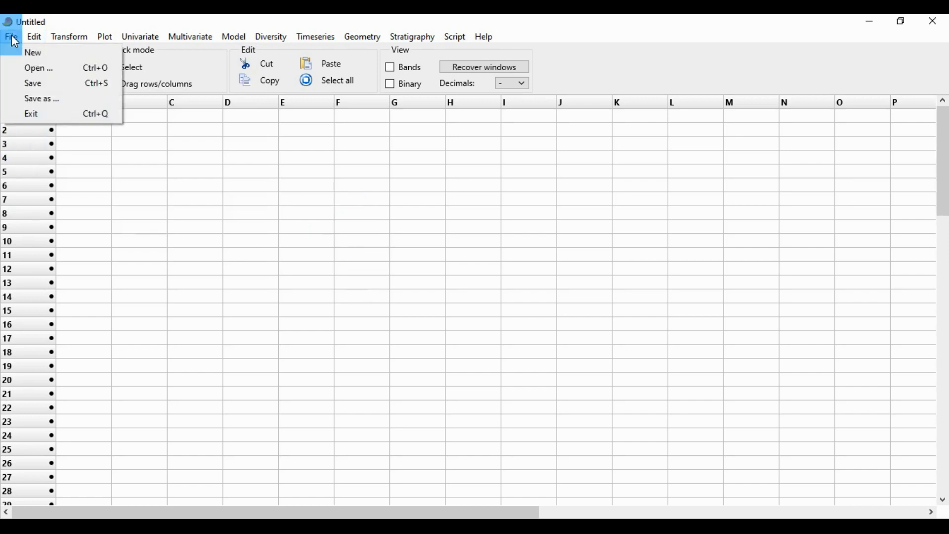
left_click(21, 66)
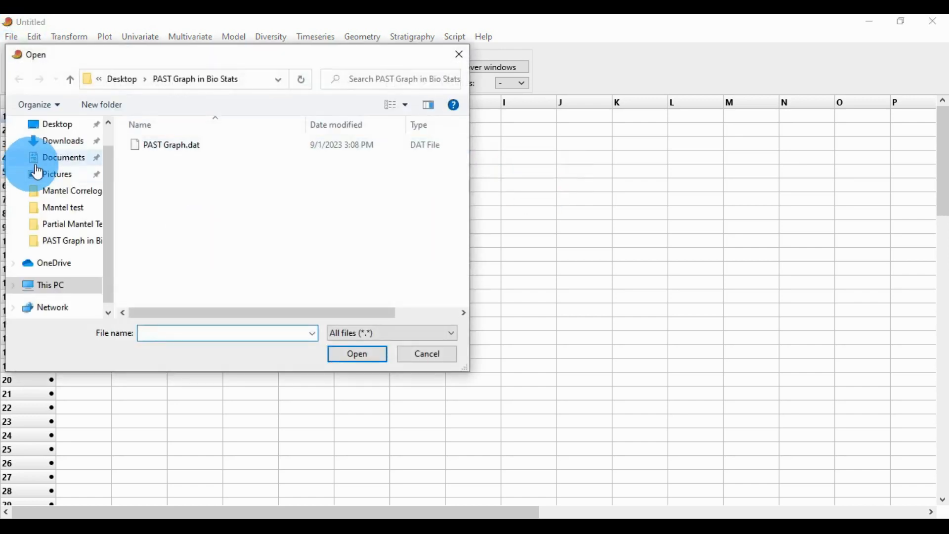
left_click(168, 150)
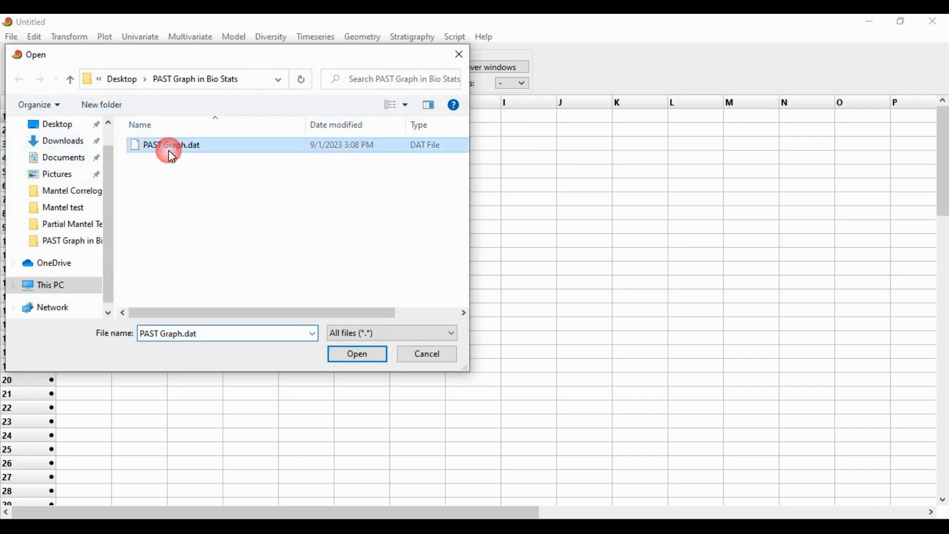
left_click(367, 352)
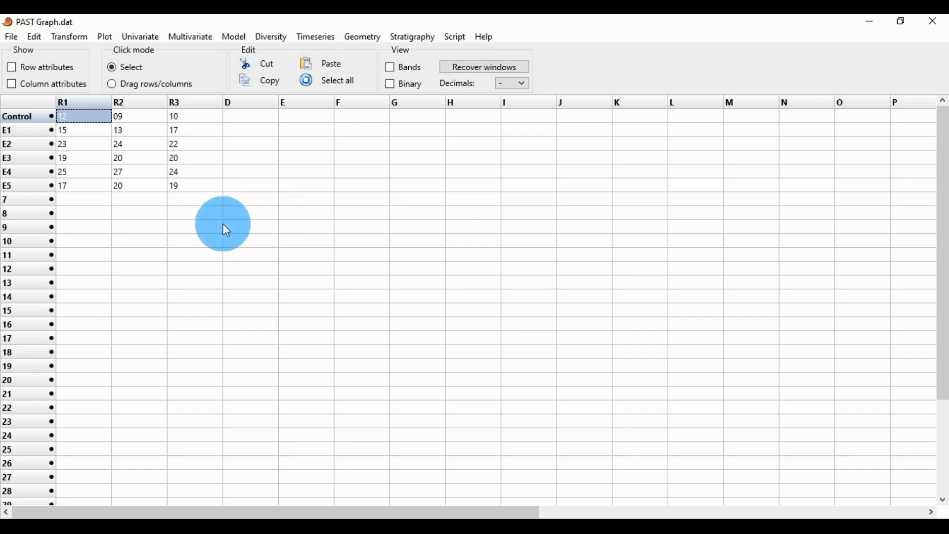
- Select the data block from Control to E5 across R1–R3 and transpose it
left_click_drag(204, 186, 68, 111)
left_click(58, 102)
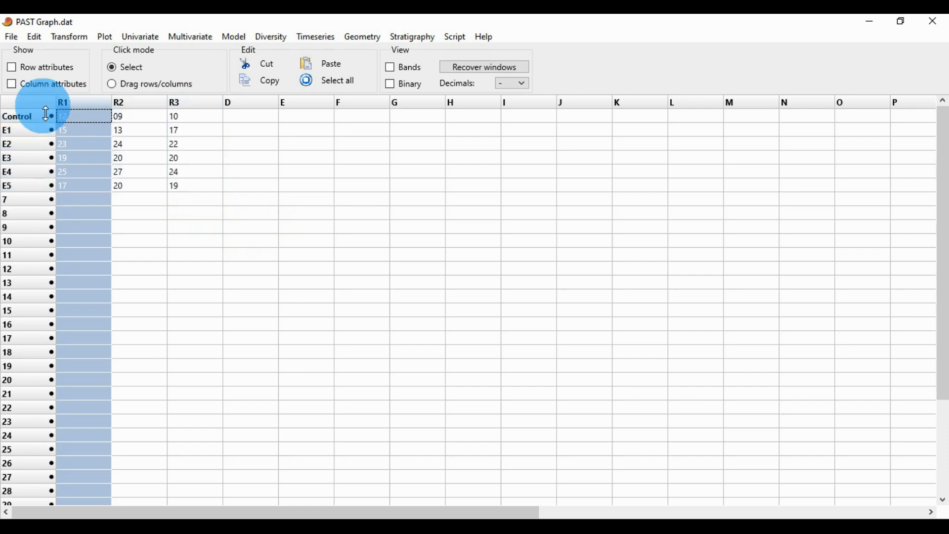
left_click(275, 333)
left_click_drag(163, 184, 71, 112)
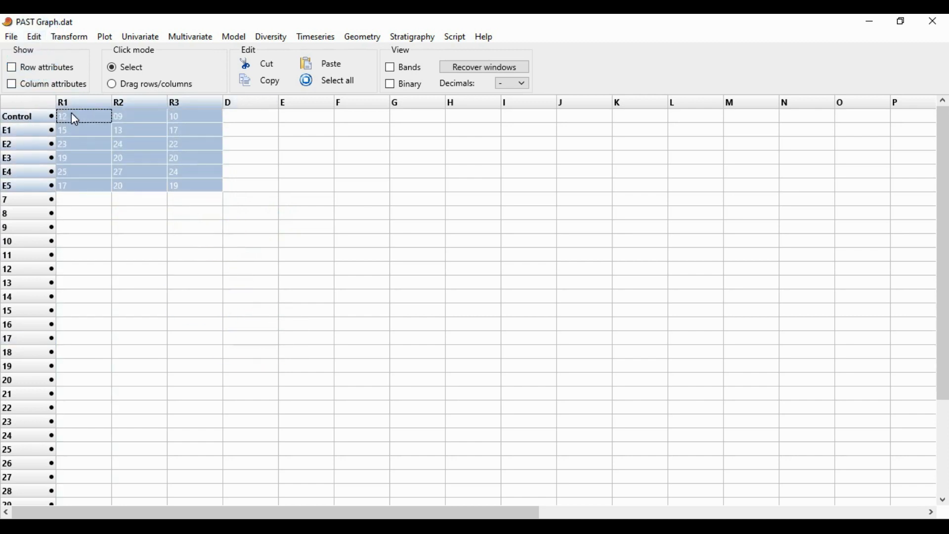
left_click(34, 39)
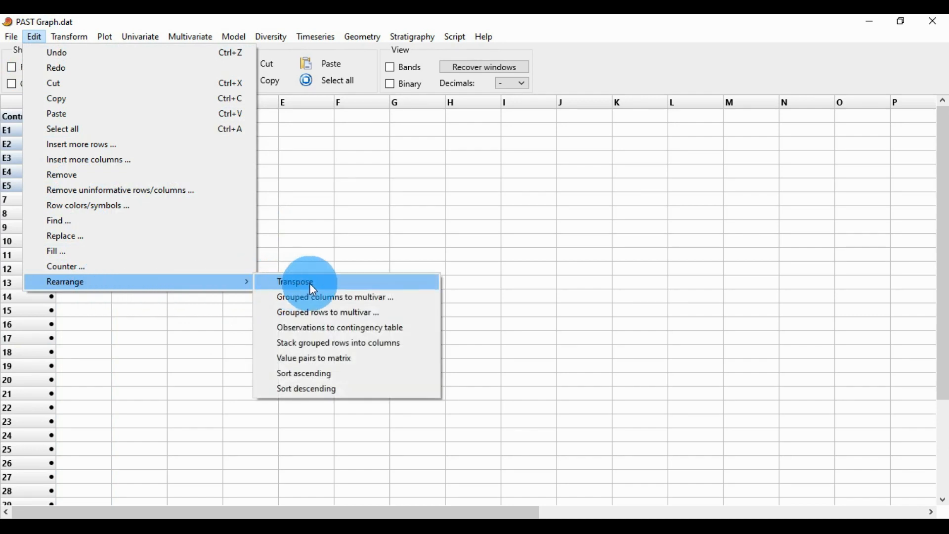
left_click(310, 284)
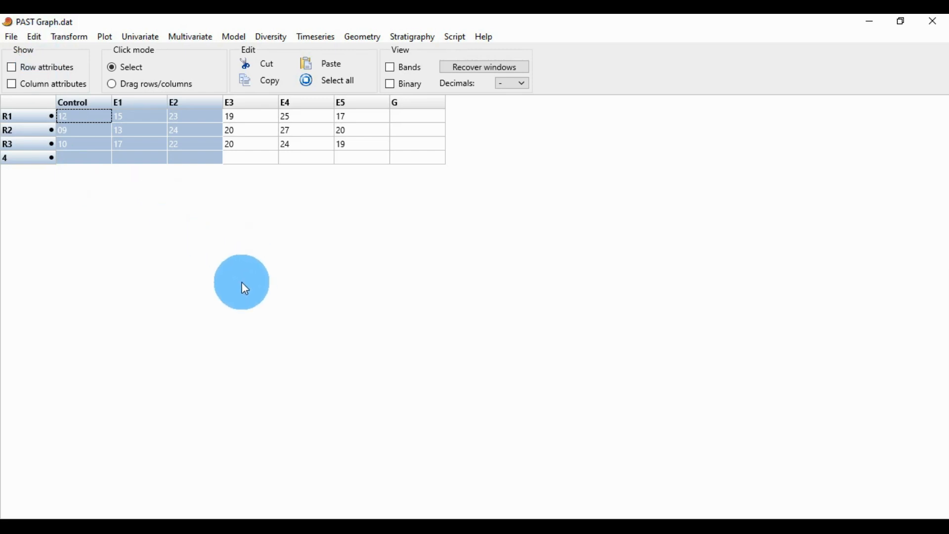
- Convert the data with Observations to contingency table, then undo the conversion
left_click(33, 37)
mouse_move(92, 279)
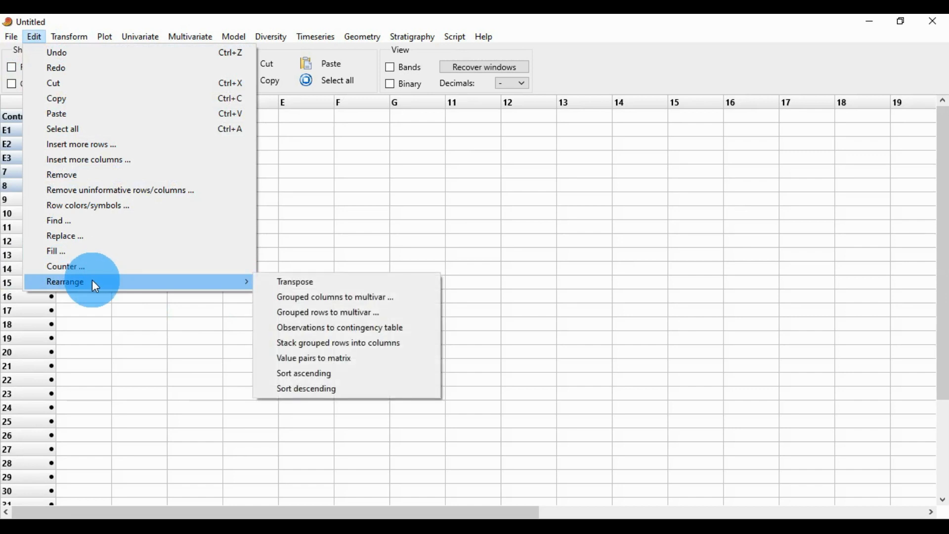
left_click(413, 330)
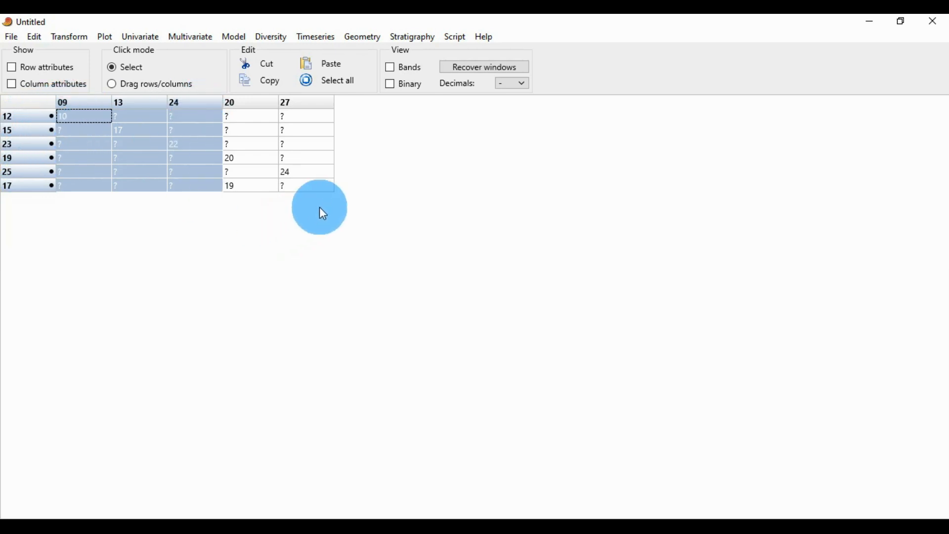
key("ctrl+z")
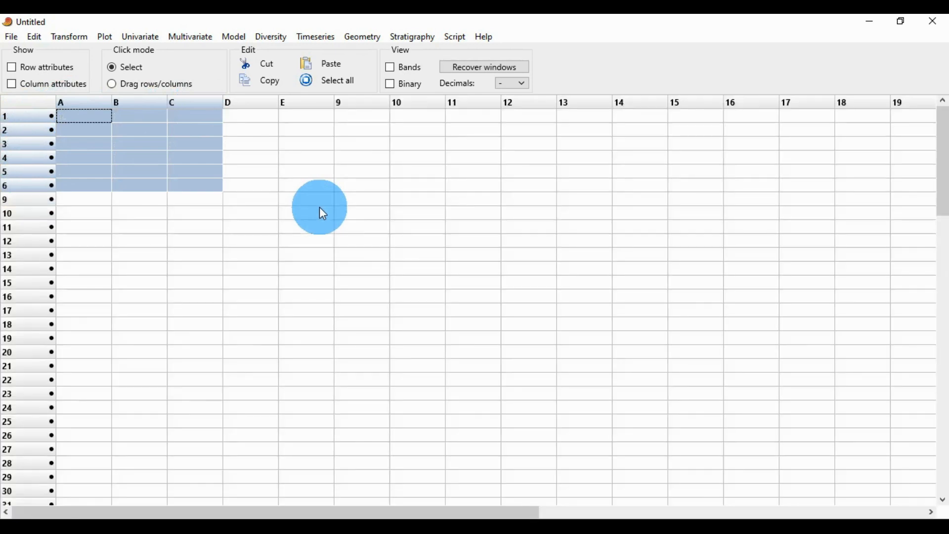
- Reopen PAST Graph.dat to restore the original data
left_click(232, 209)
left_click(247, 154)
left_click(257, 132)
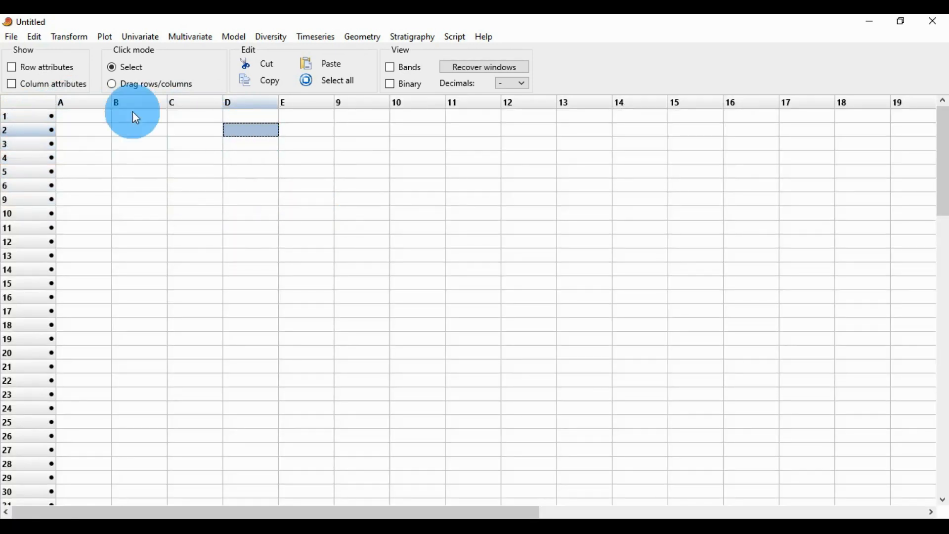
left_click(14, 38)
left_click(20, 66)
left_click(157, 147)
double_click(156, 145)
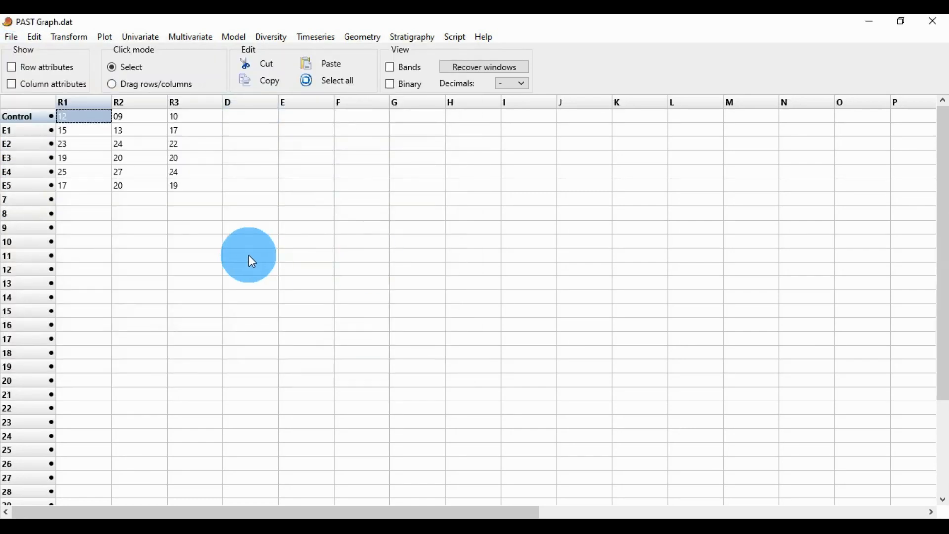
- Select rows E1 to E5 across R1–R3 and apply Stack grouped rows into columns
left_click_drag(173, 184, 83, 130)
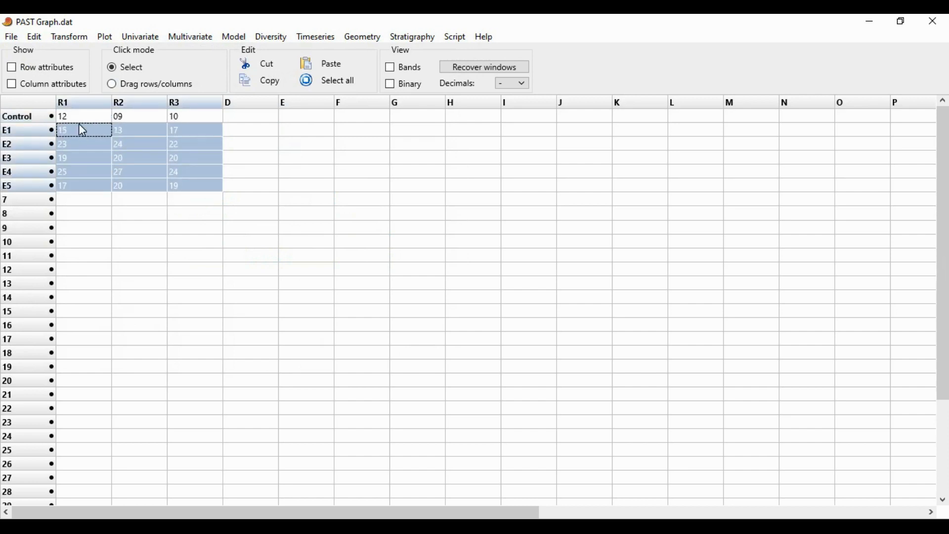
left_click(34, 37)
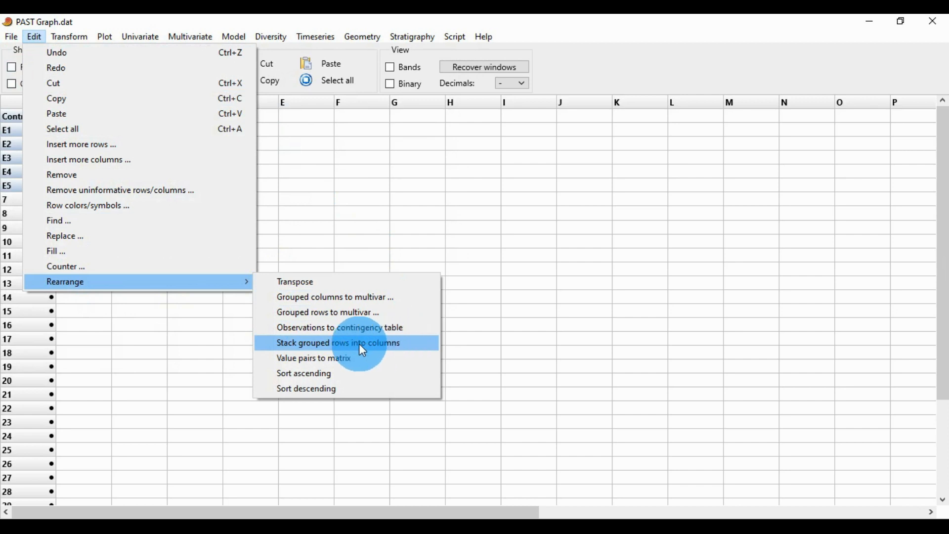
left_click(417, 346)
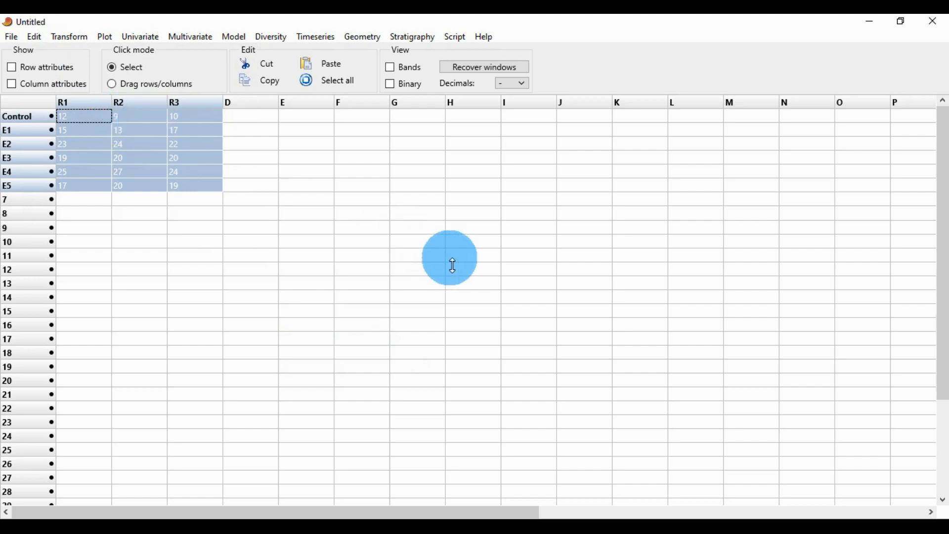
- Apply Stack grouped rows into columns again to the selected data block
left_click(35, 36)
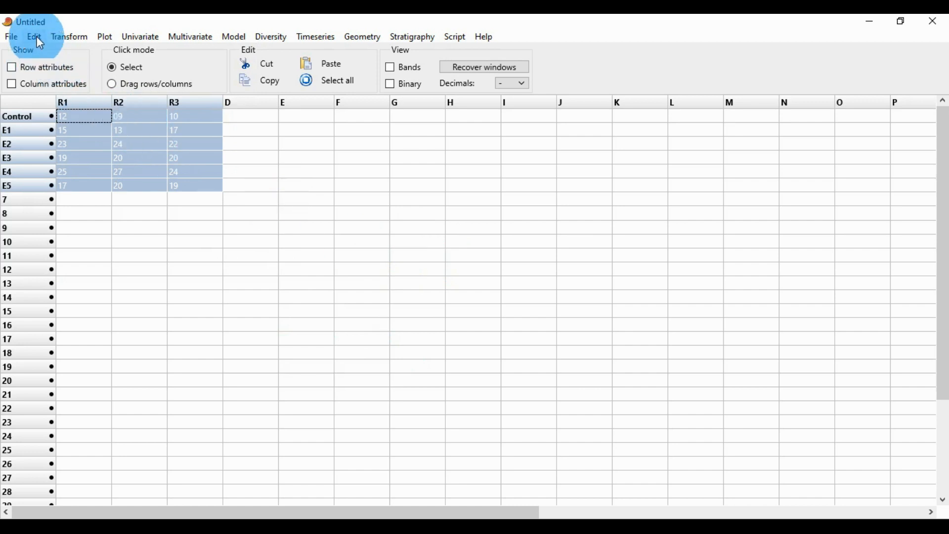
left_click(103, 283)
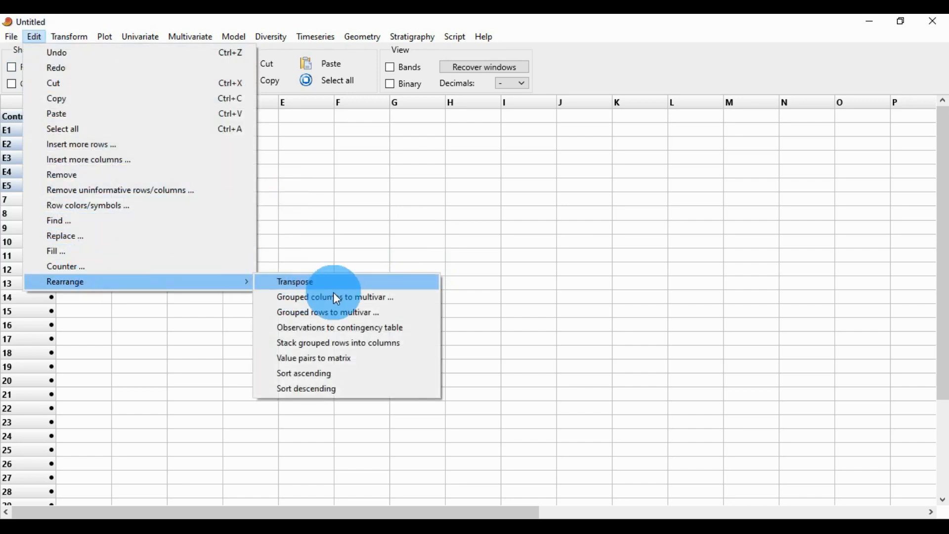
left_click(394, 345)
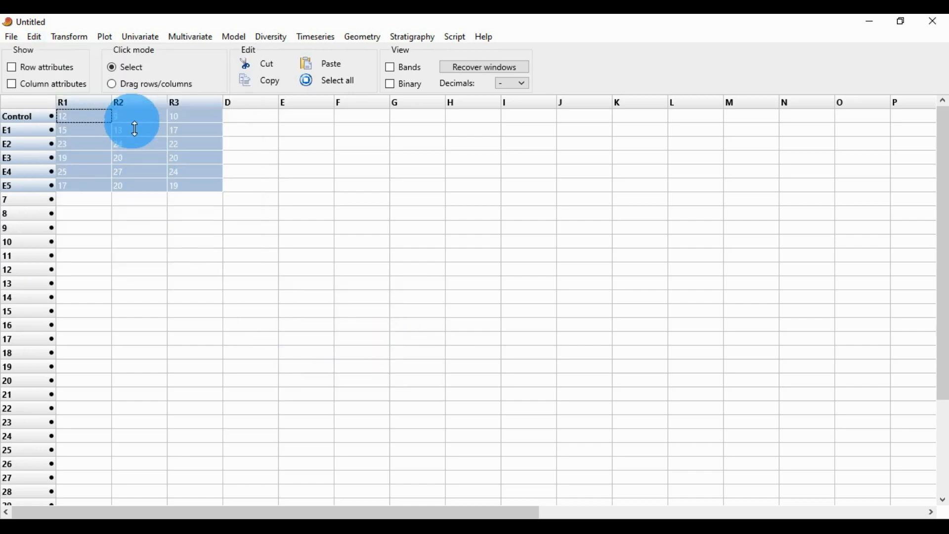
left_click(35, 37)
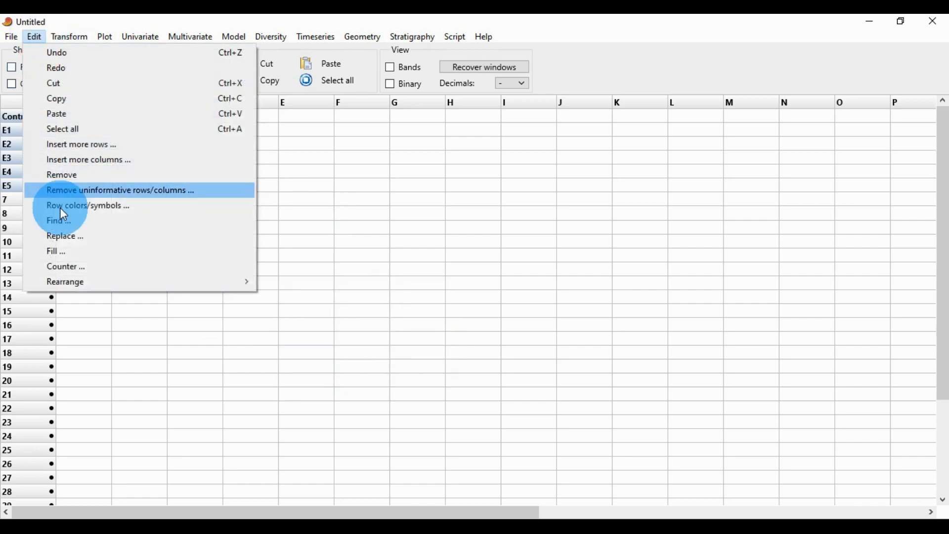
mouse_move(74, 281)
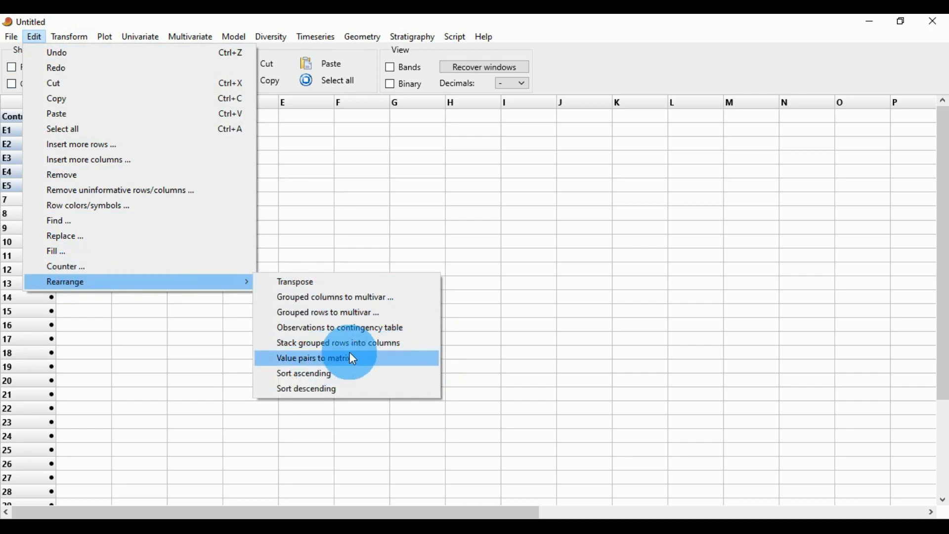
left_click(533, 283)
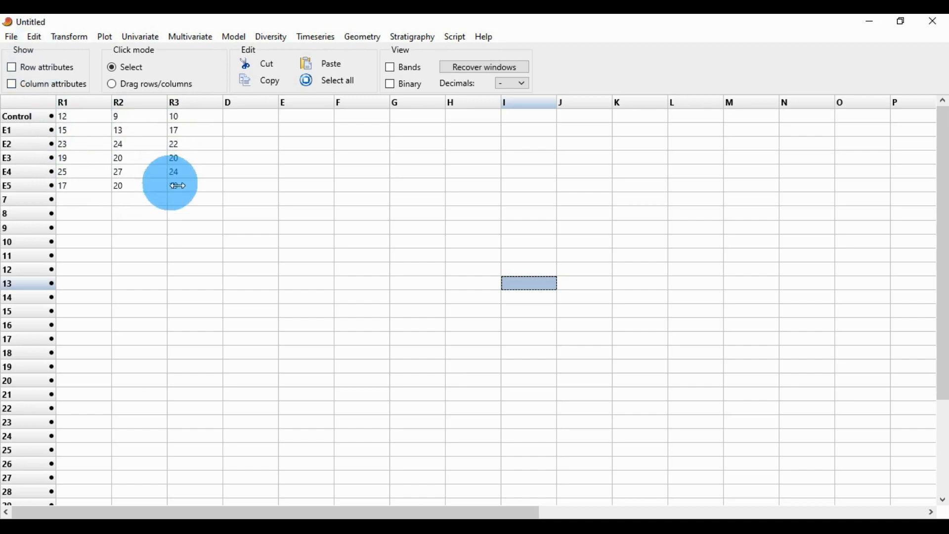
- Select the whole data block, convert it with Value pairs to matrix, then undo the conversion
left_click_drag(182, 186, 60, 118)
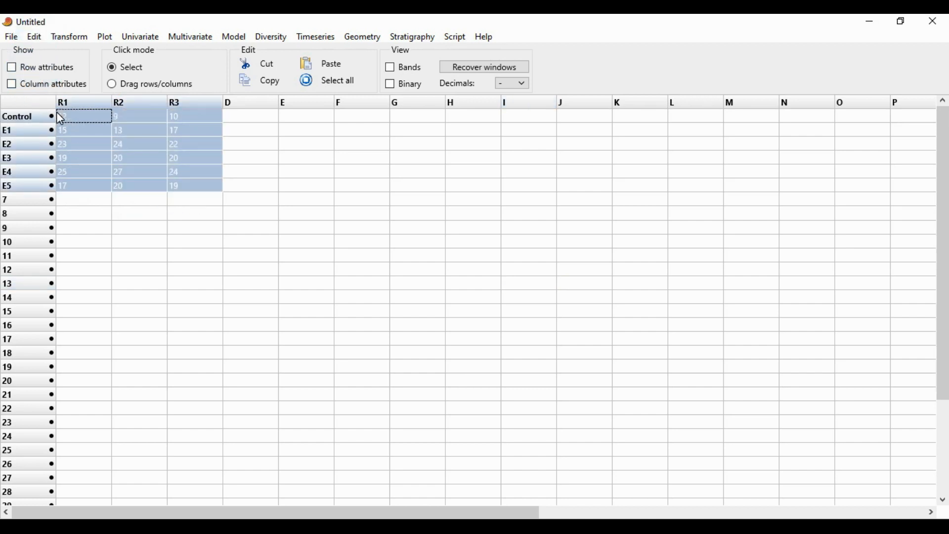
left_click(34, 39)
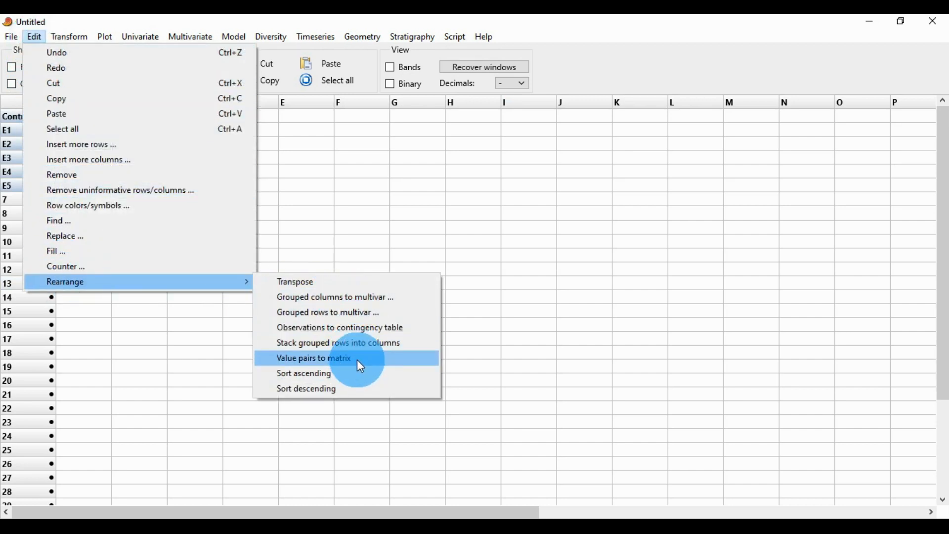
left_click(357, 360)
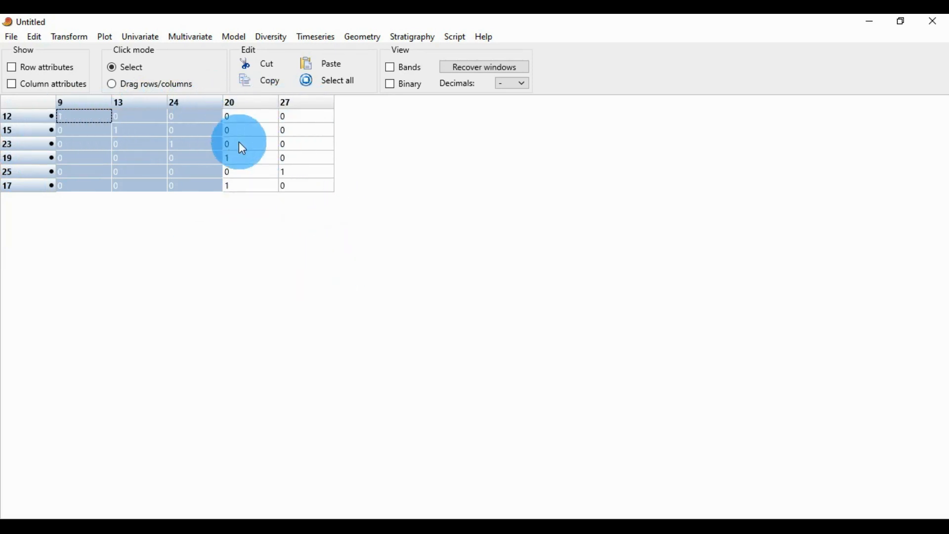
key("ctrl+z")
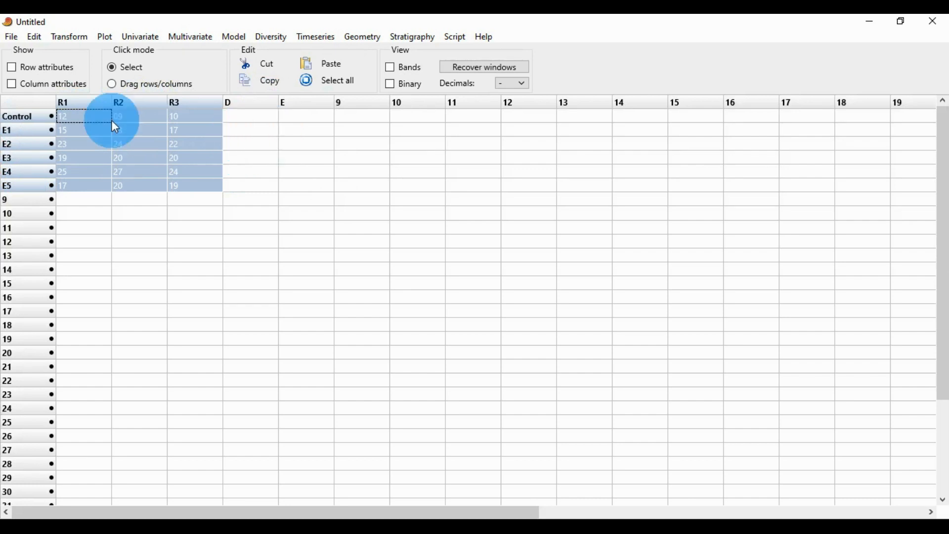
left_click(35, 37)
mouse_move(74, 283)
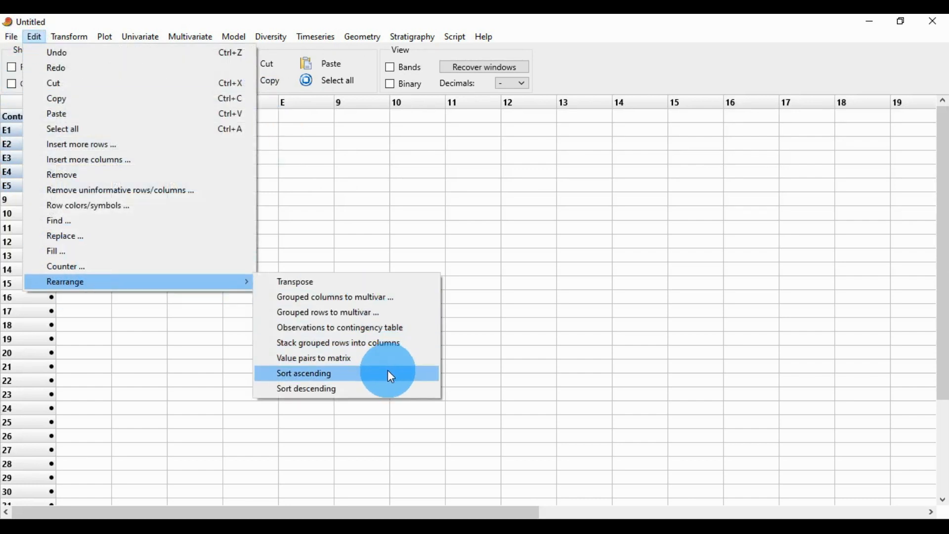
left_click(561, 272)
- Select the whole data block and sort it in ascending order
left_click_drag(203, 185, 61, 123)
left_click(34, 39)
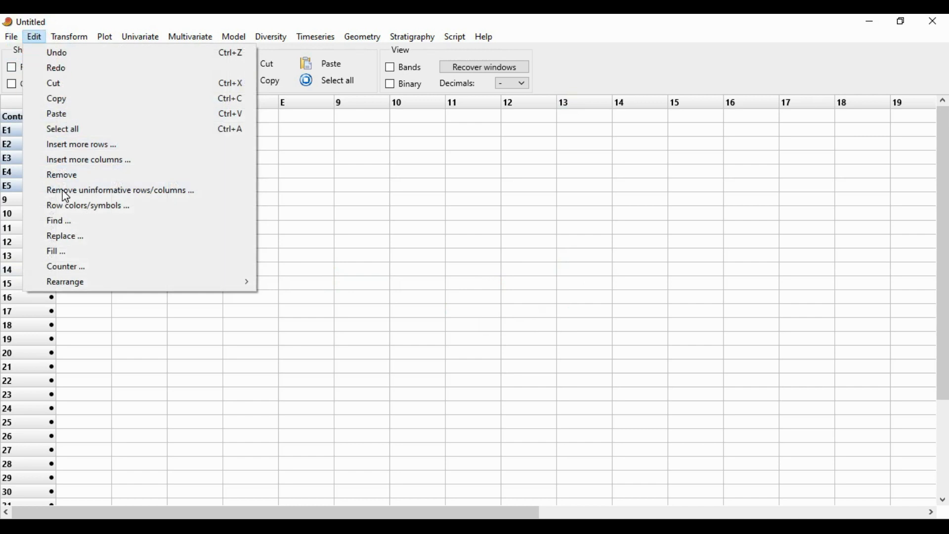
mouse_move(93, 288)
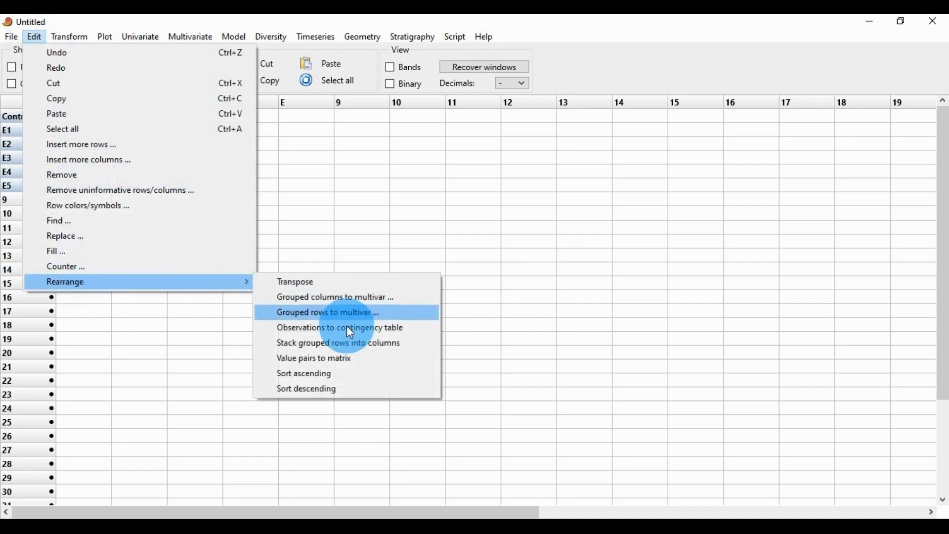
left_click(358, 374)
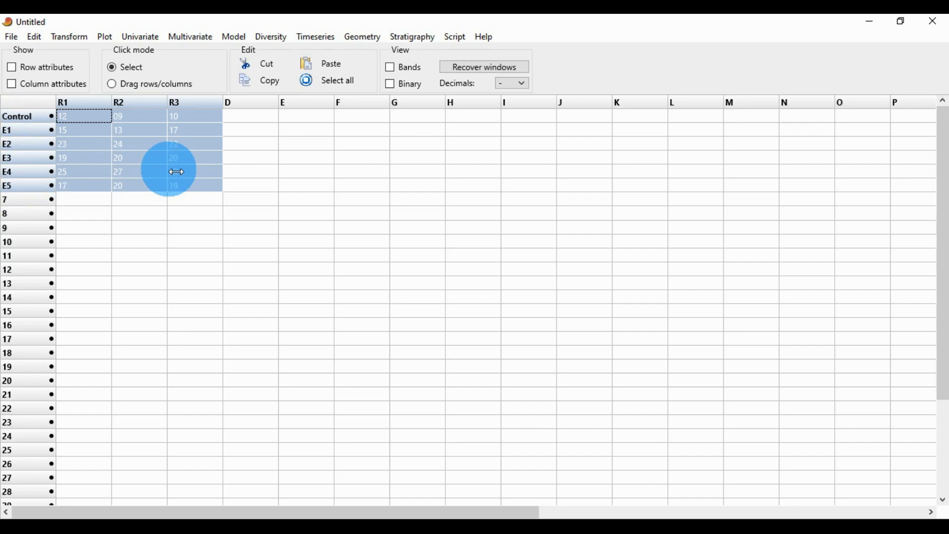
- Sort the selected data block in descending order, then undo the sort
left_click(35, 37)
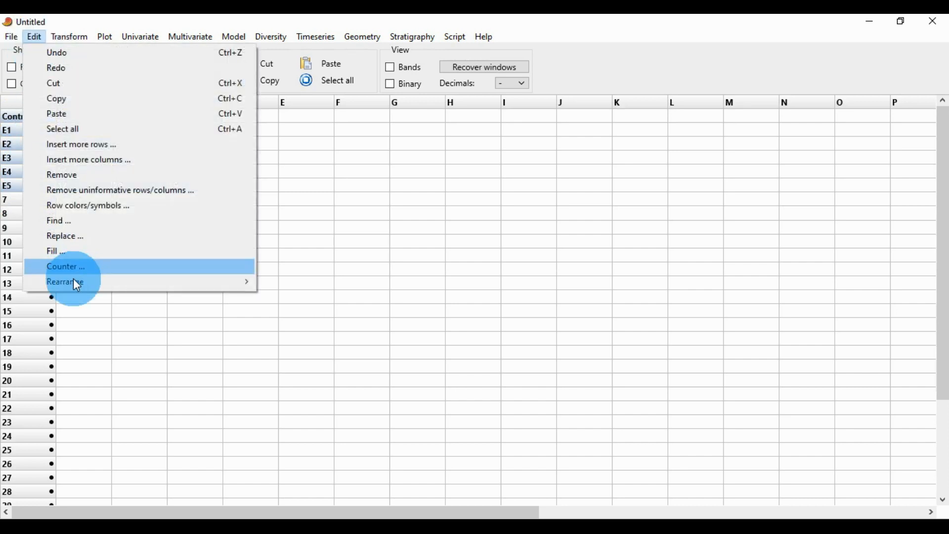
mouse_move(73, 282)
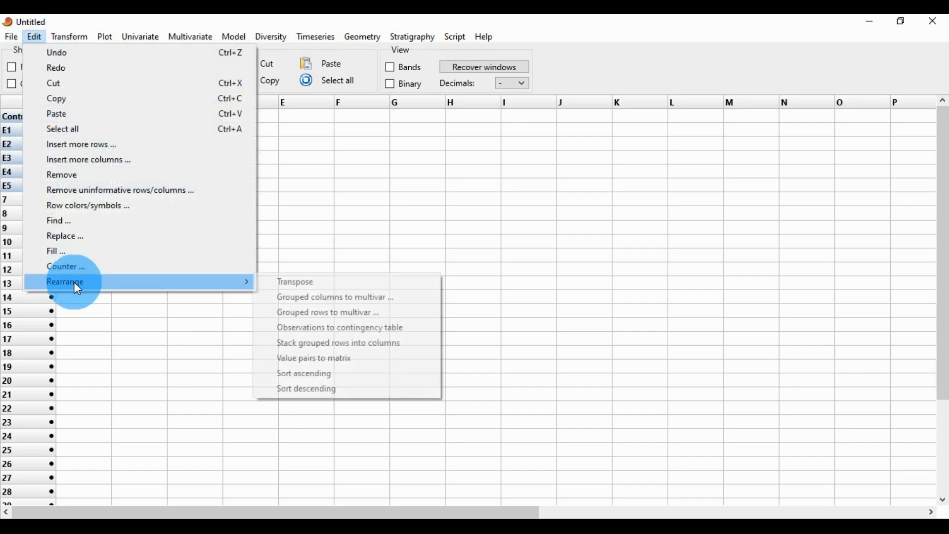
left_click(340, 394)
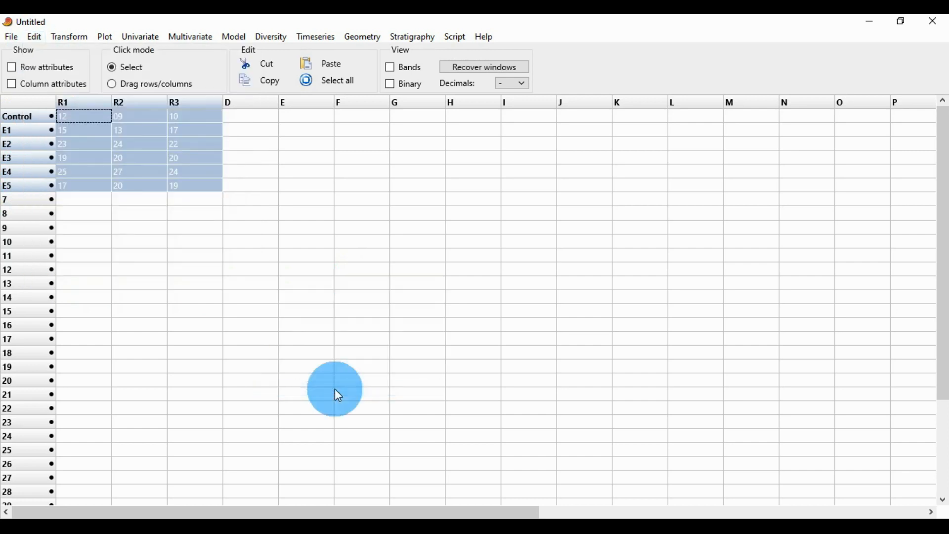
left_click_drag(12, 112, 12, 126)
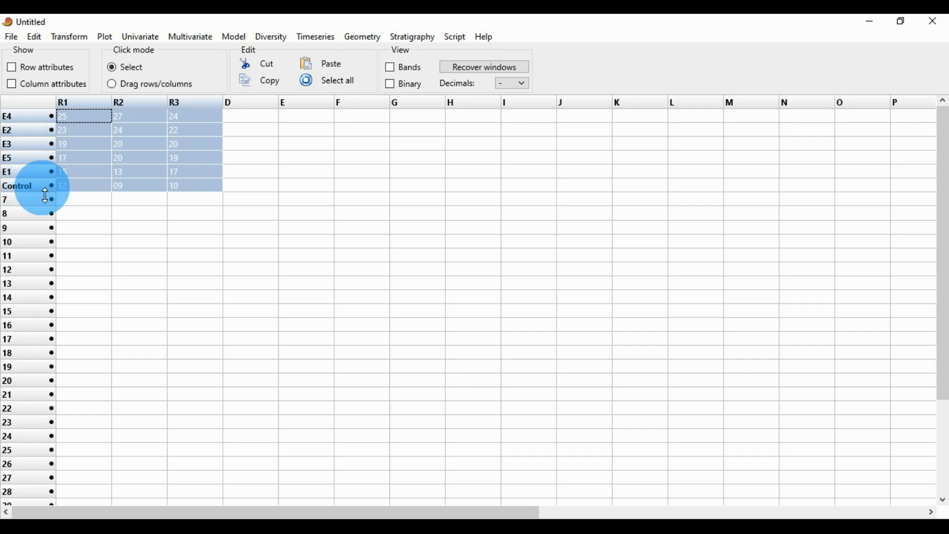
key("ctrl+z")
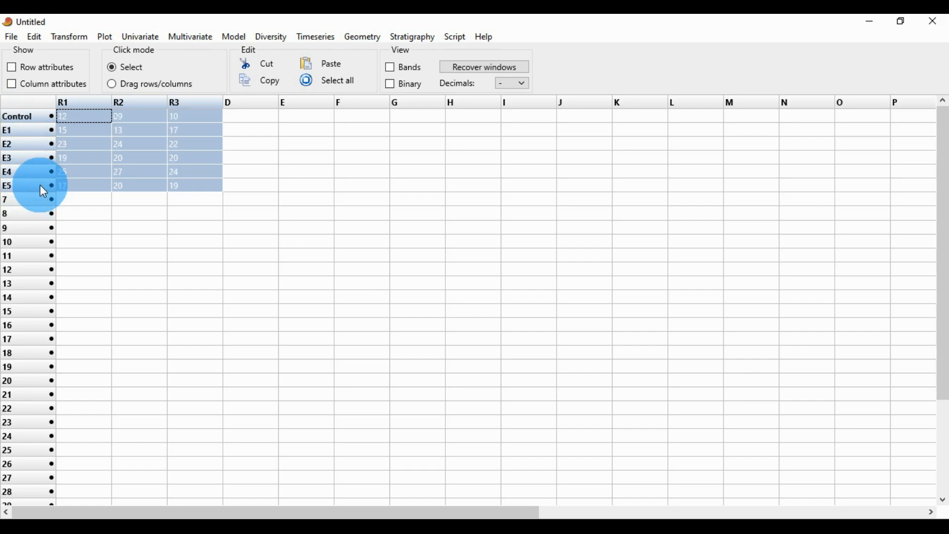
left_click(33, 36)
mouse_move(51, 284)
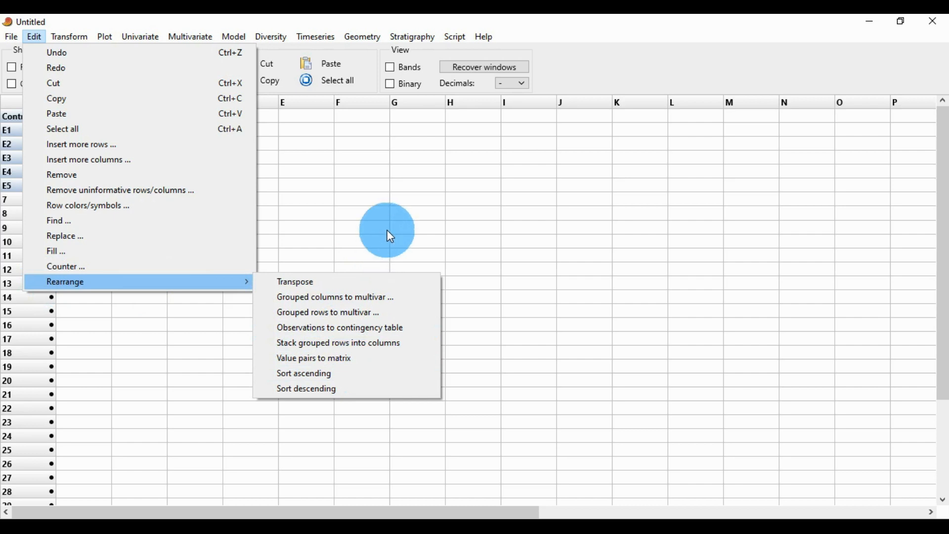
mouse_move(86, 38)
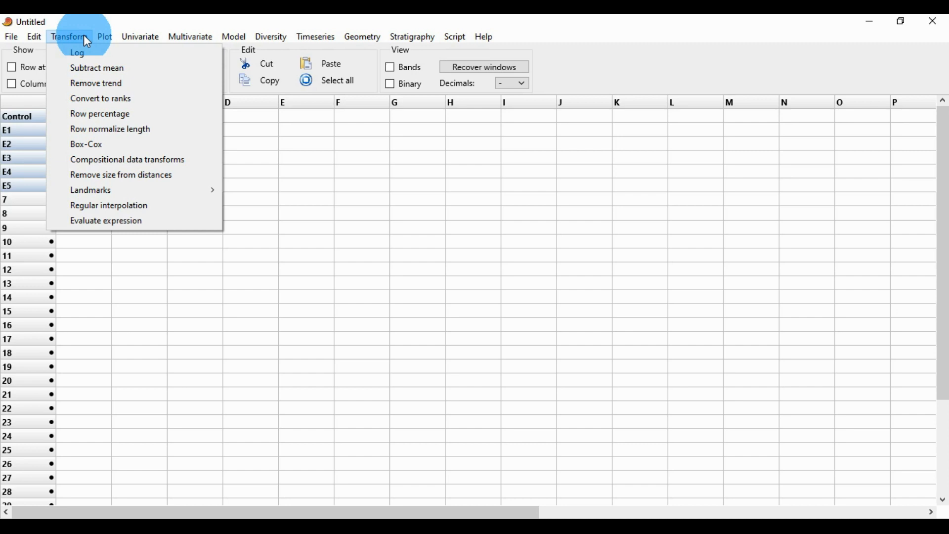
left_click(289, 202)
left_click(292, 203)
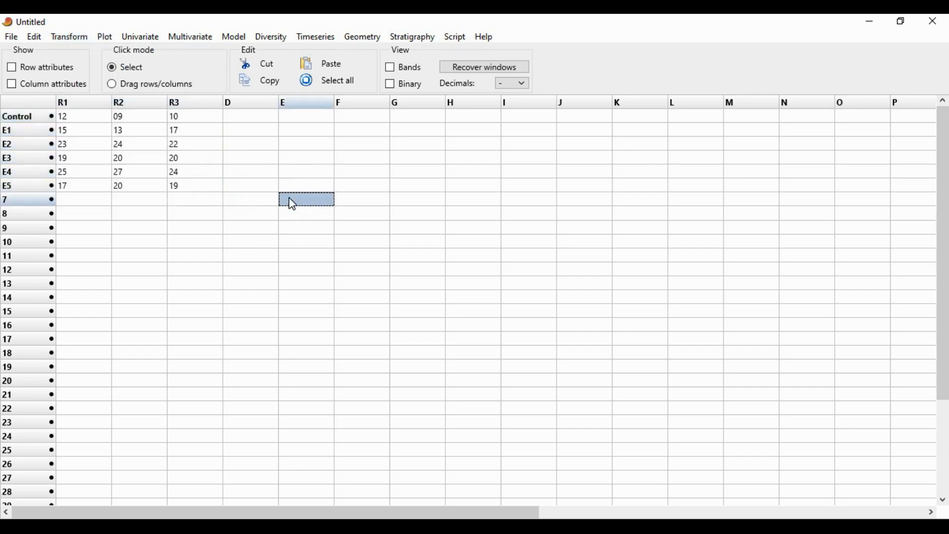